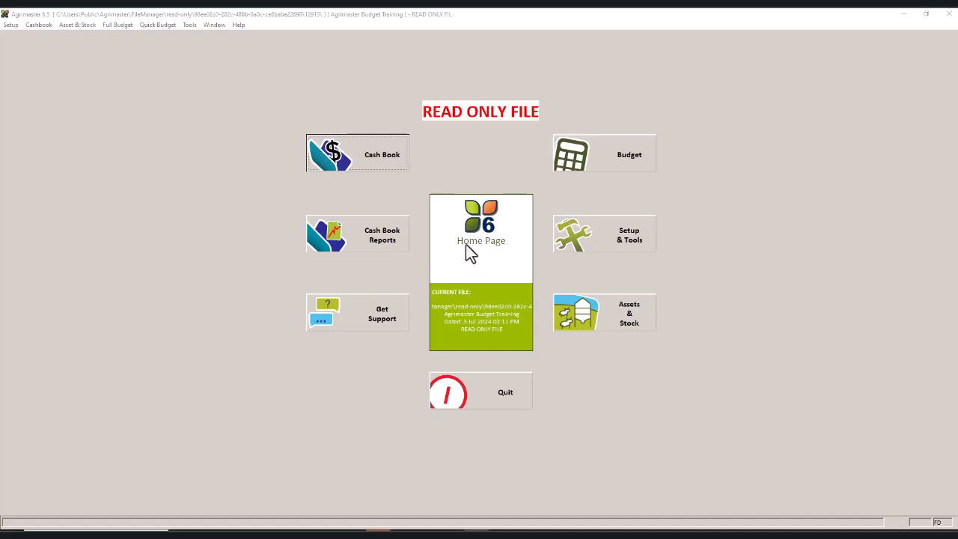
Open the Tax Reports screen from the cash book reports
left_click(374, 155)
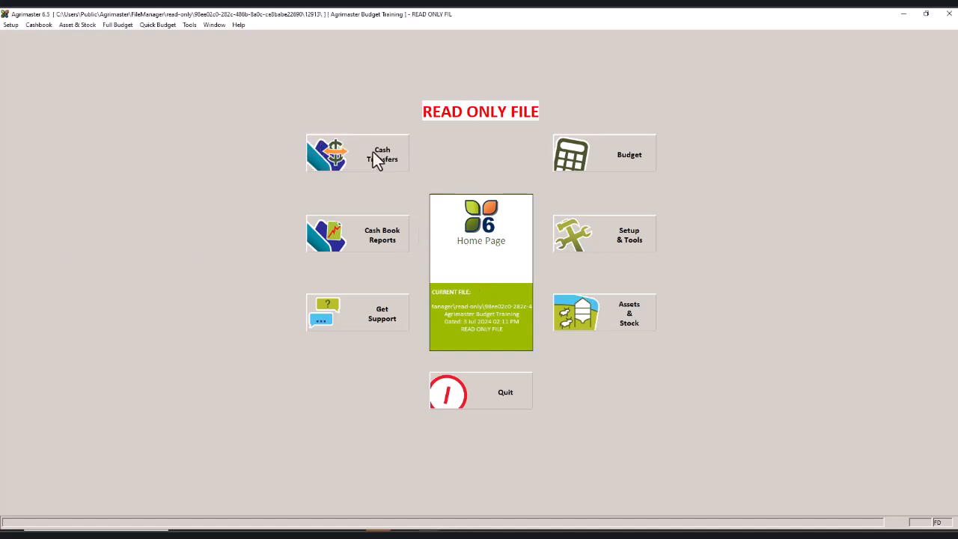
left_click(483, 396)
left_click(350, 308)
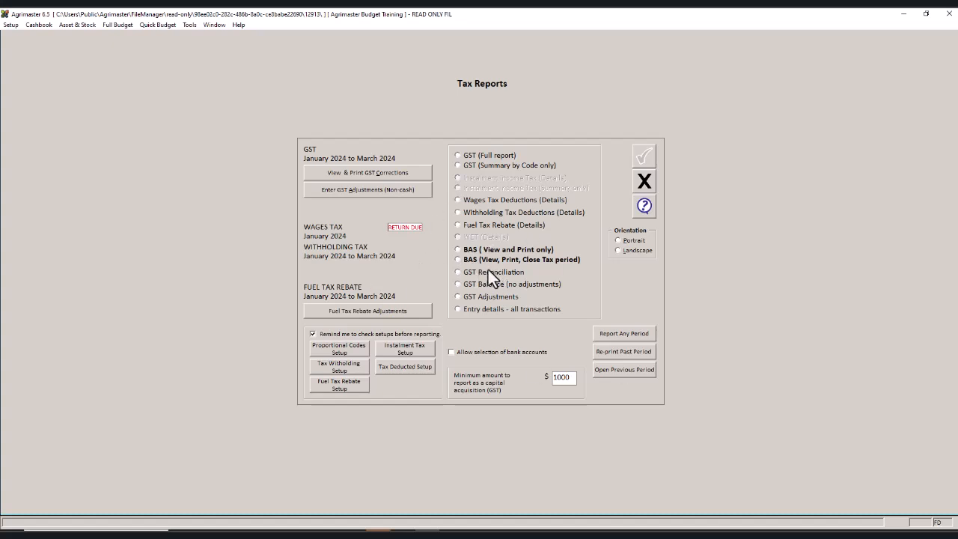
Preview the January 2024 BAS as view and print only, skipping the setup check and continuing without fixing missing GST categories, and close it
left_click(457, 249)
left_click(642, 158)
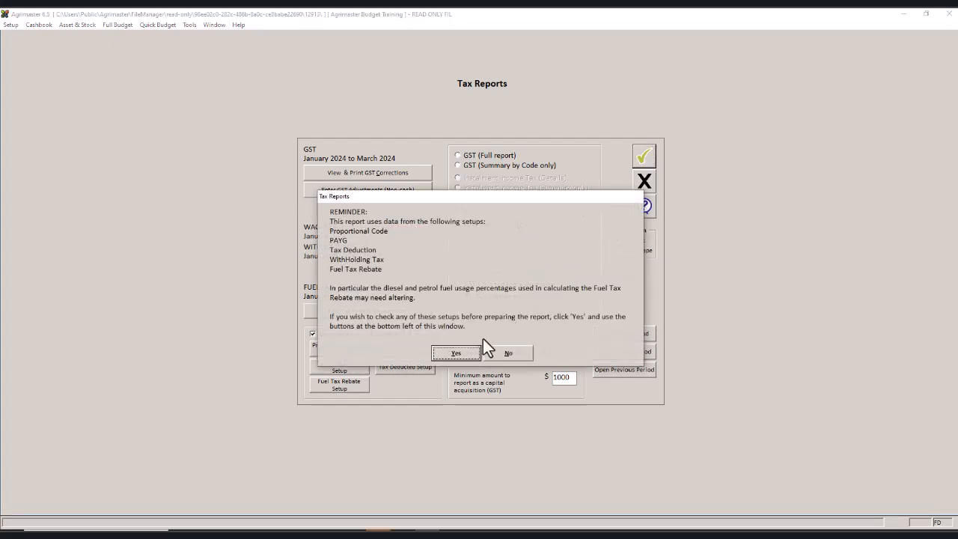
left_click(446, 353)
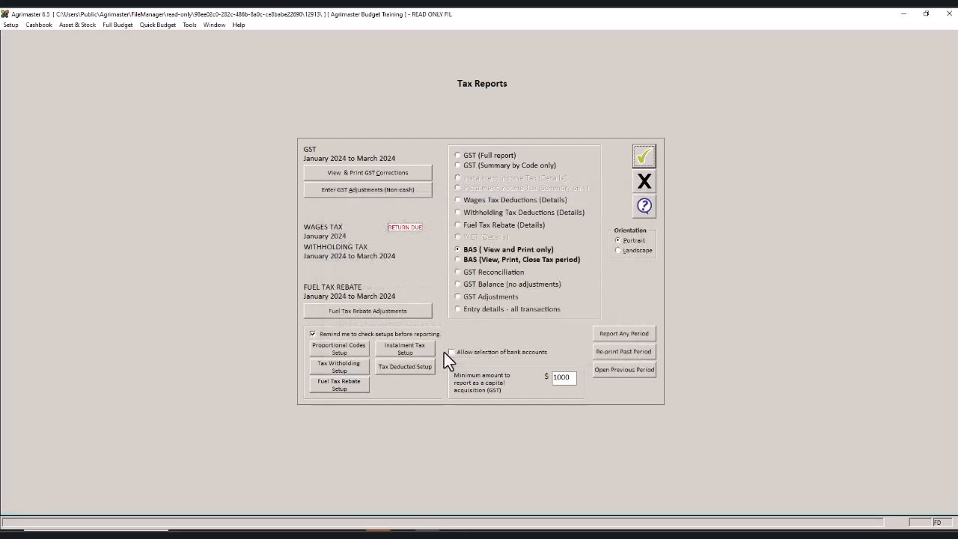
left_click(649, 157)
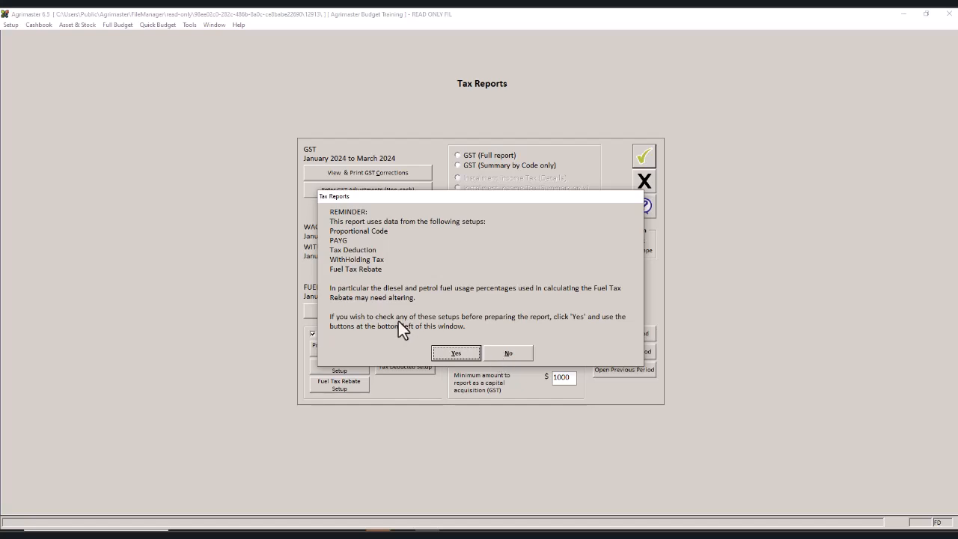
left_click(505, 355)
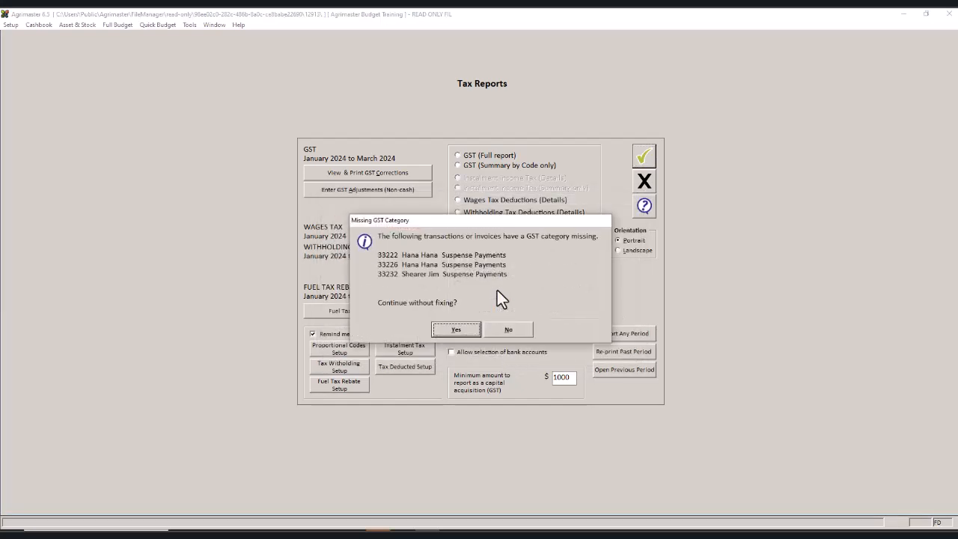
left_click(458, 329)
left_click(641, 157)
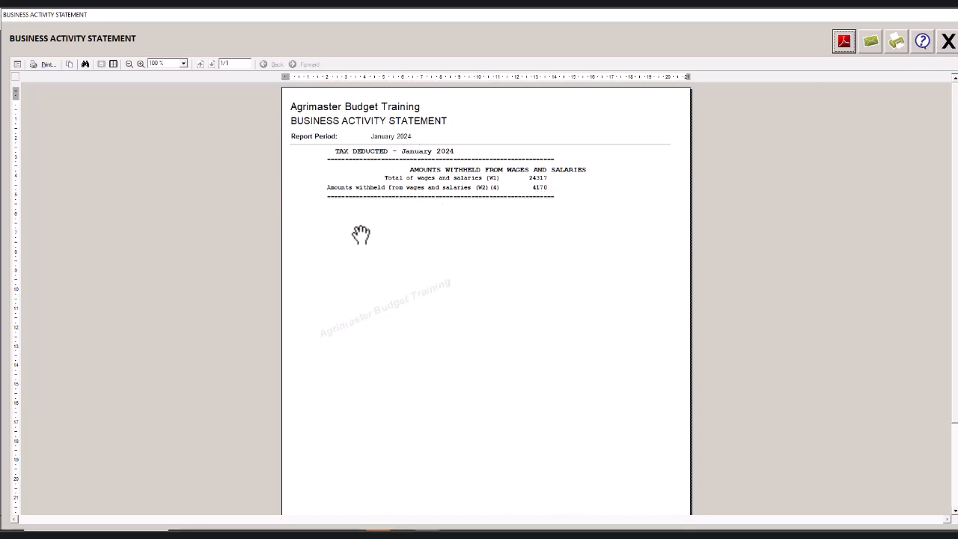
left_click(947, 42)
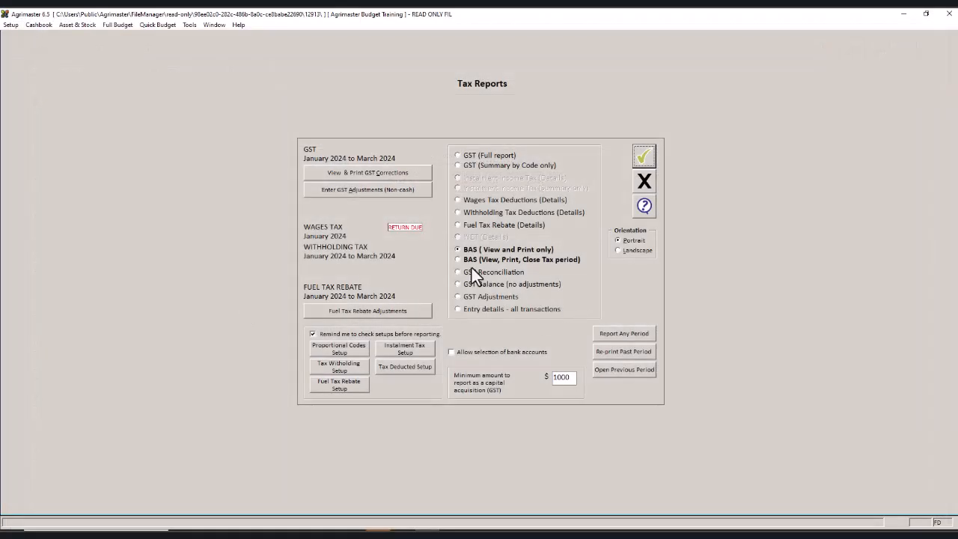
Run the BAS with the View, Print, Close Tax period option for January 2024, skipping the setup check, and close the preview
left_click(463, 260)
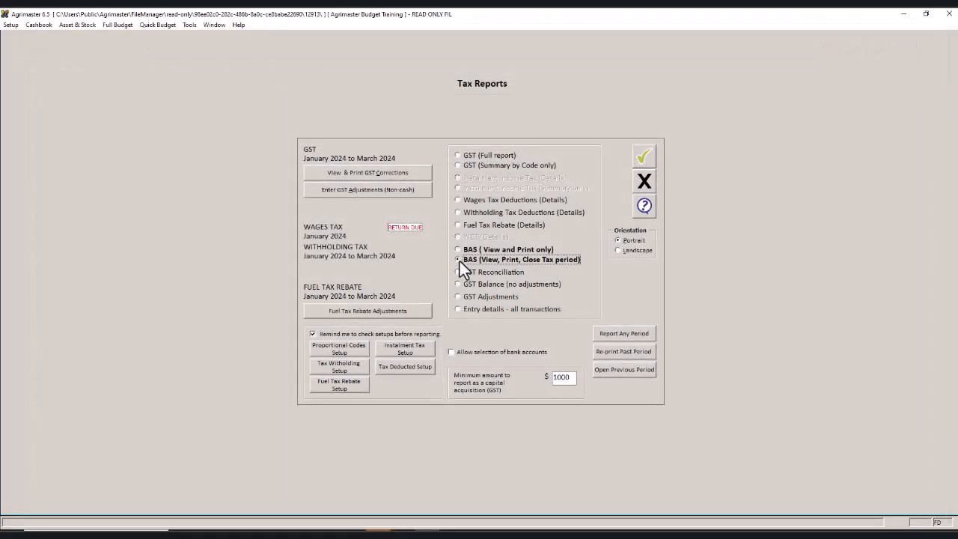
left_click(643, 163)
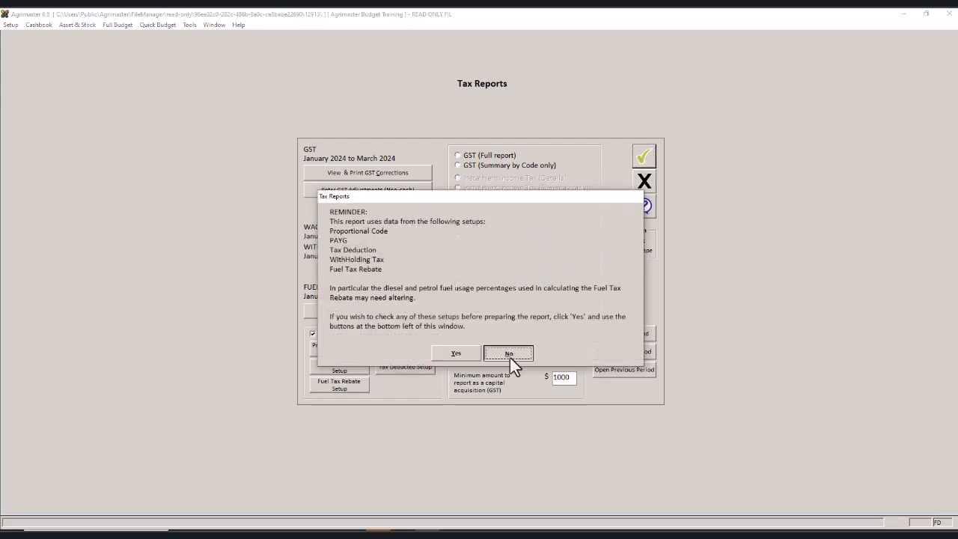
left_click(509, 354)
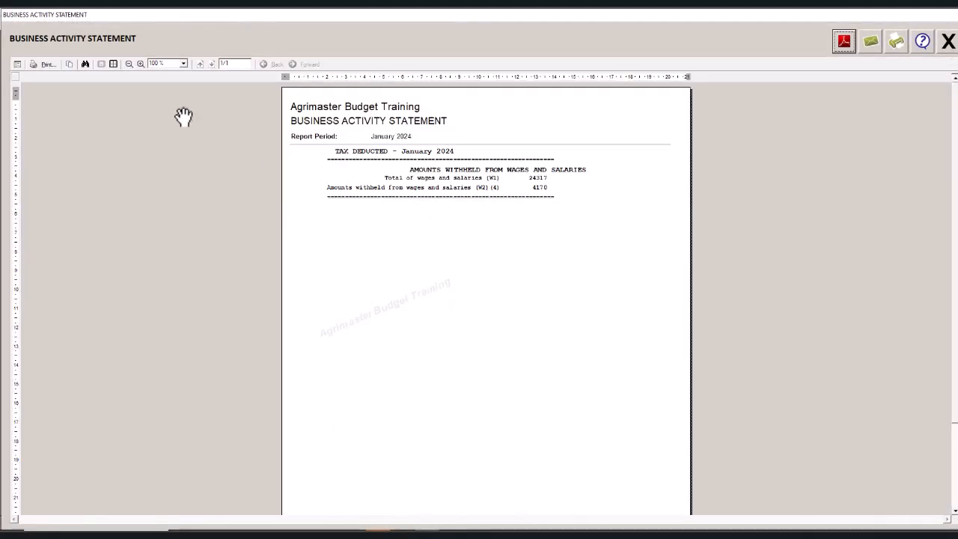
left_click(947, 42)
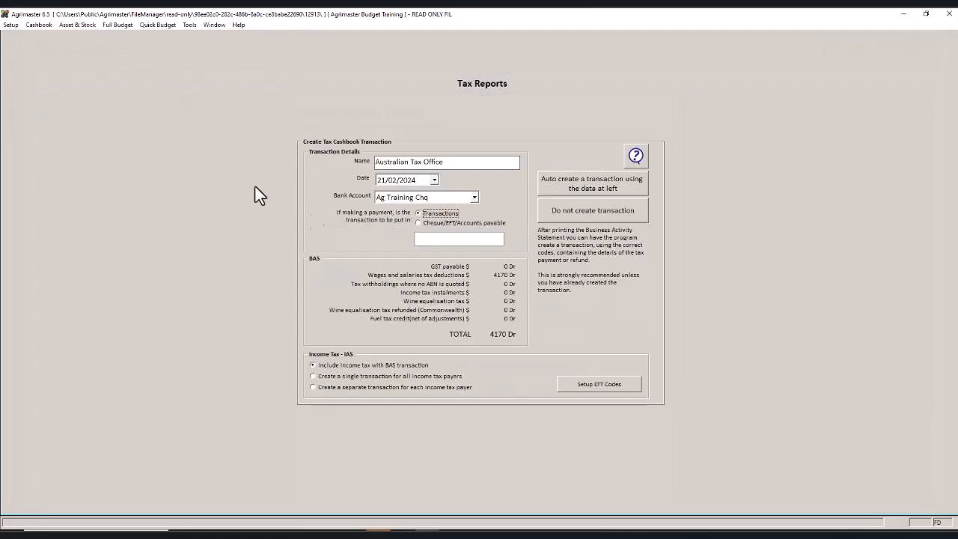
Try the date choice and the Transactions and Cheque/EFT/Accounts payable payment options for the January tax cashbook transaction
left_click(432, 182)
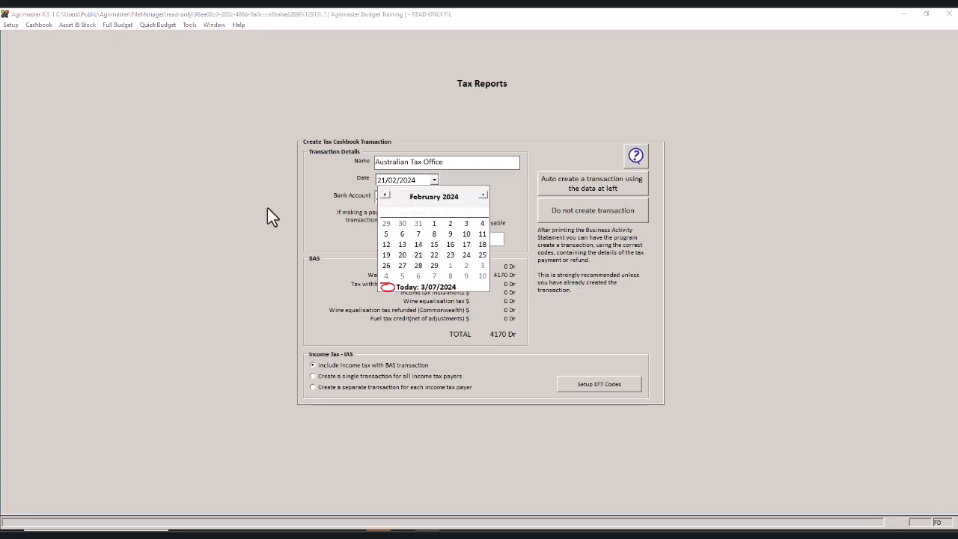
left_click(334, 220)
left_click(380, 179)
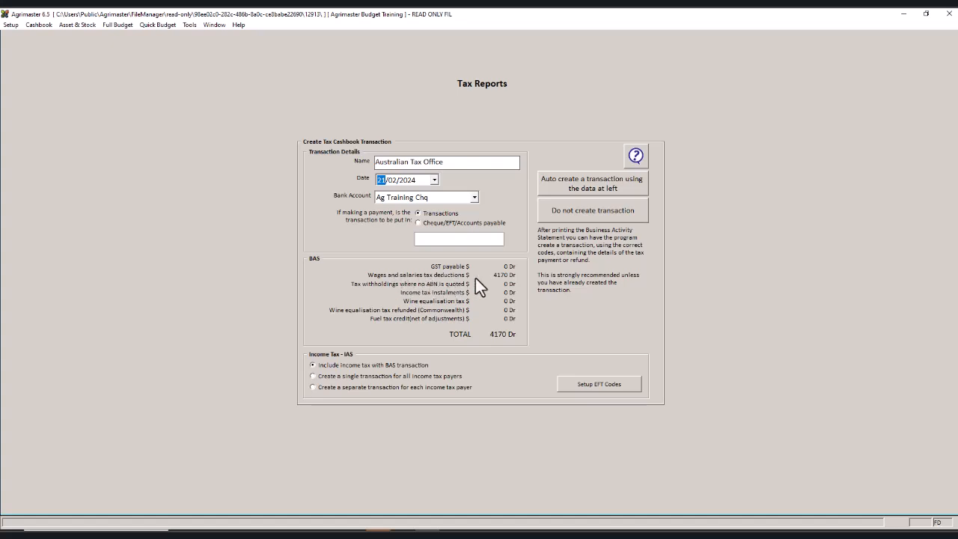
left_click(418, 223)
left_click(426, 240)
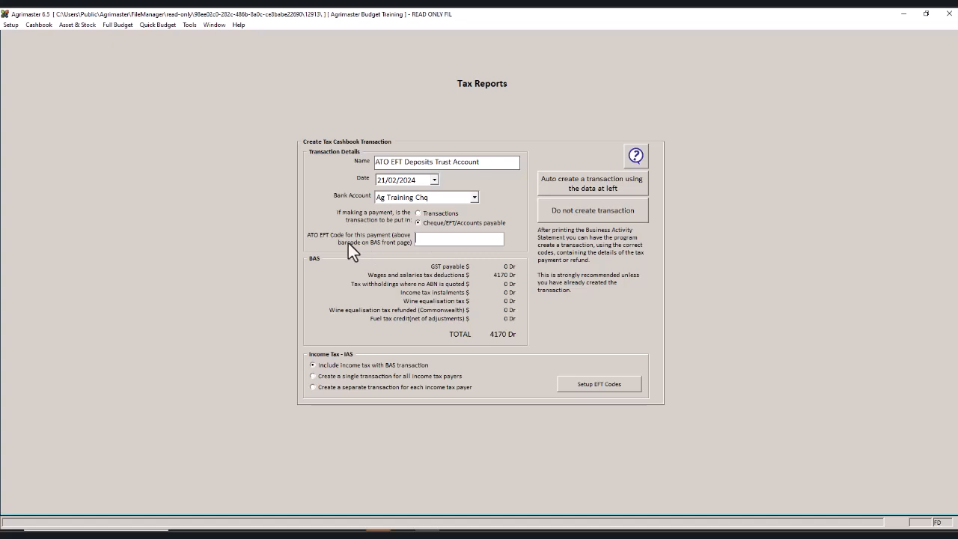
left_click(416, 213)
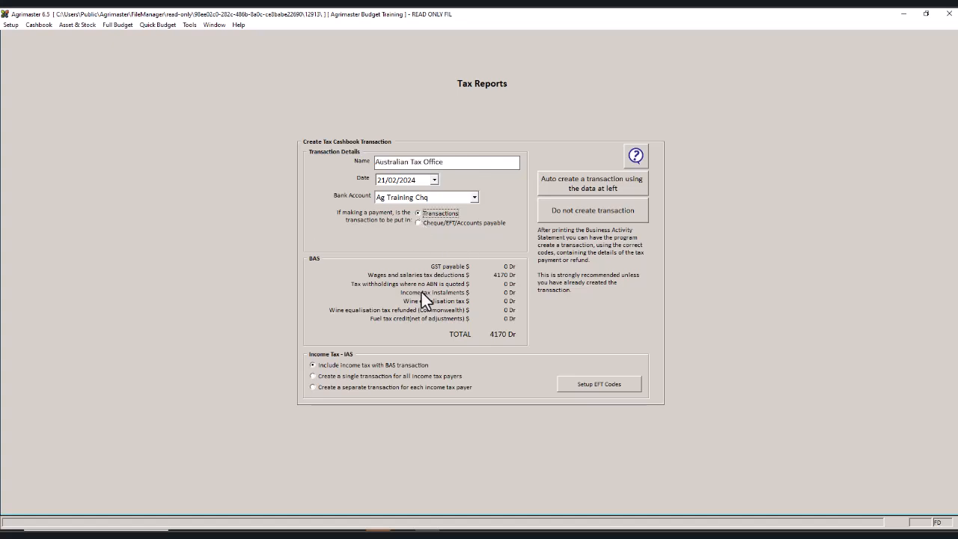
left_click(417, 223)
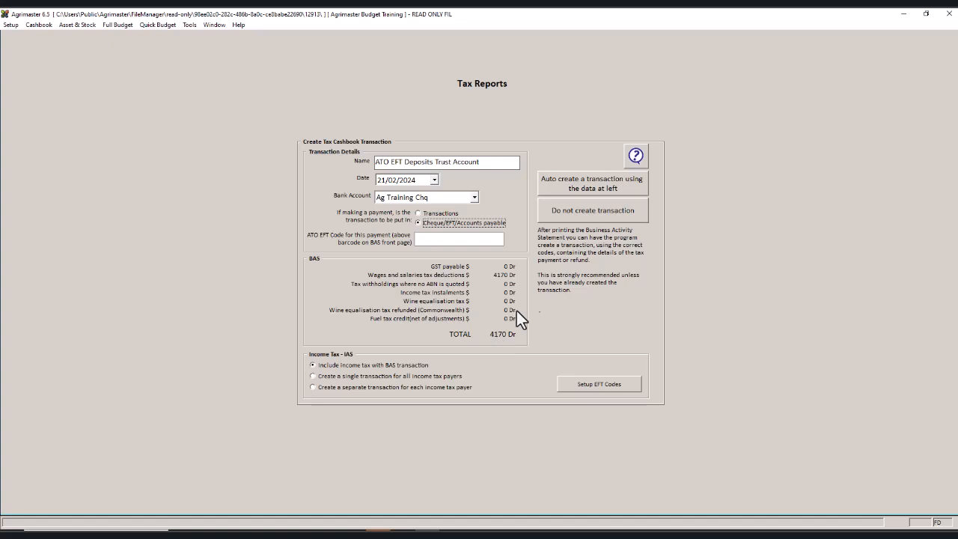
Decline creating the tax cashbook transaction and close the Tax Deducted period for January 2024
left_click(583, 209)
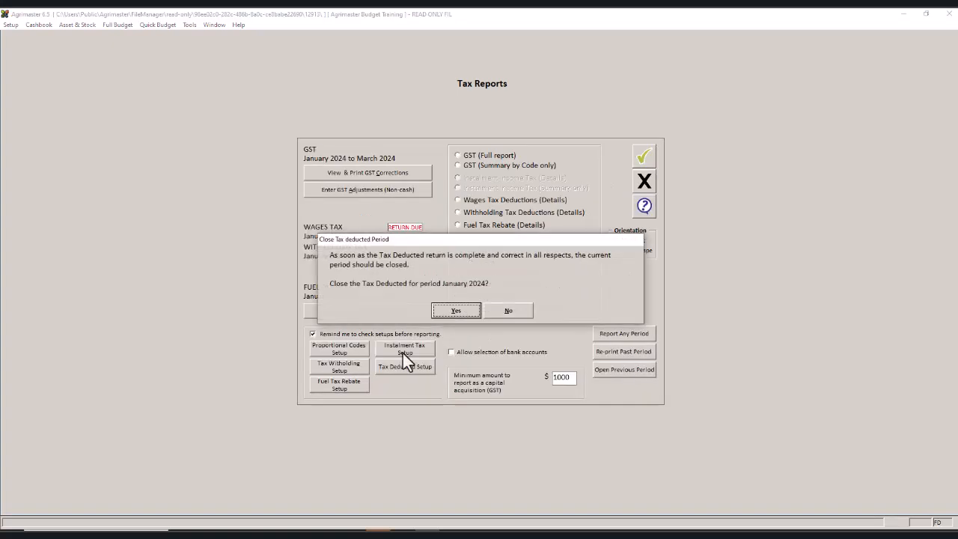
left_click(463, 311)
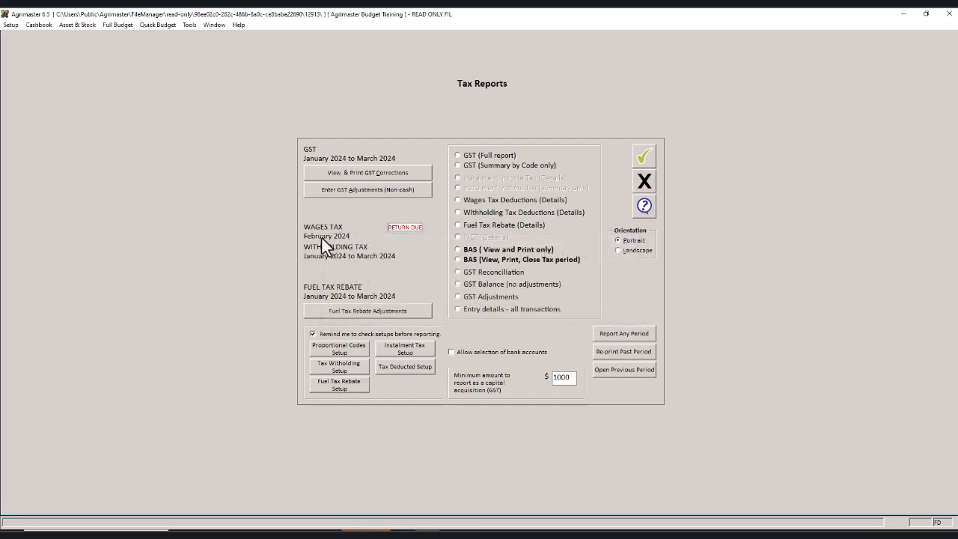
Run the BAS with the View, Print, Close Tax period option for February 2024, skipping the setup check, and close the preview
left_click(460, 261)
left_click(647, 159)
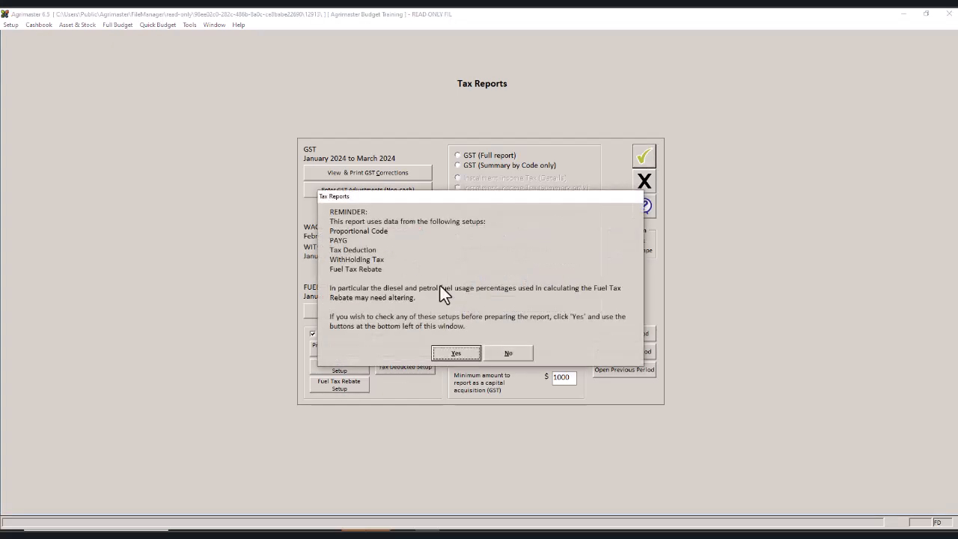
left_click(453, 349)
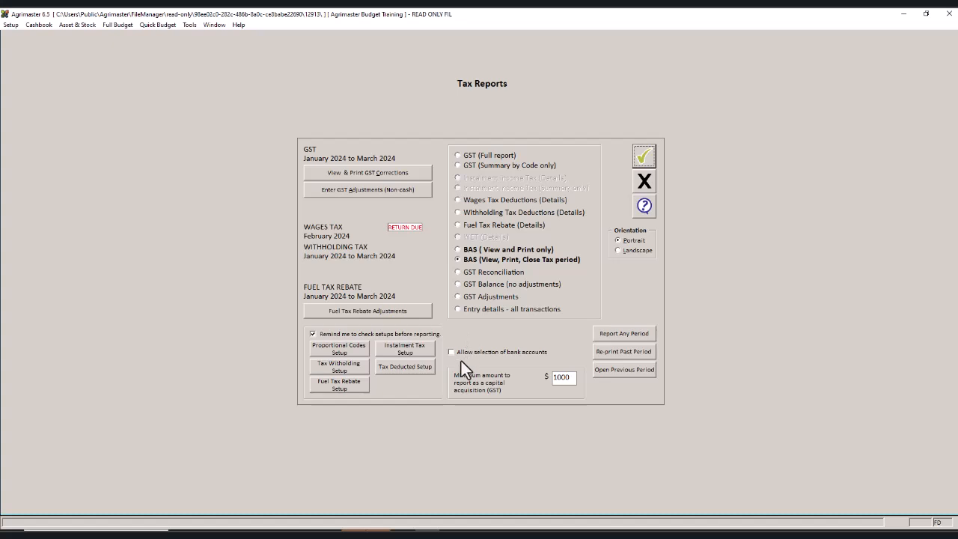
left_click(652, 160)
left_click(500, 354)
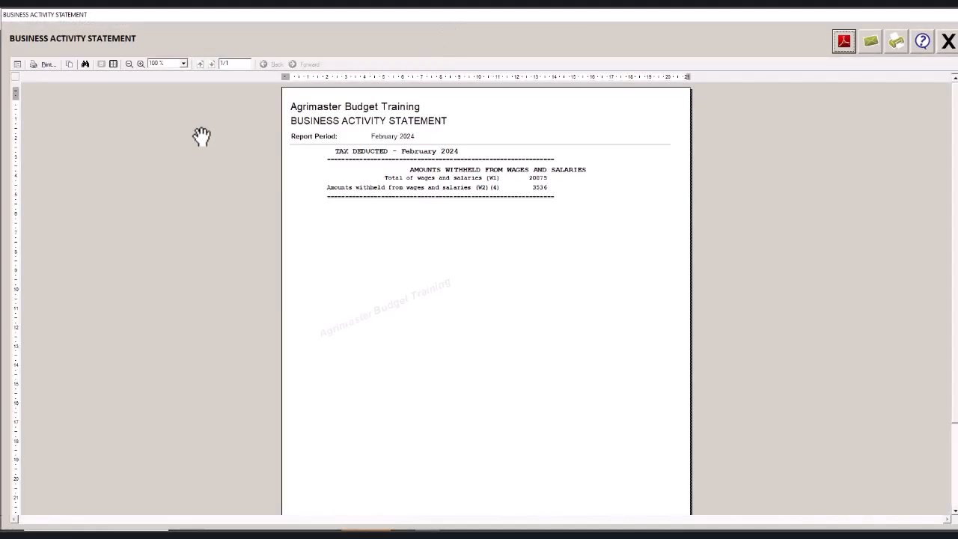
left_click(947, 41)
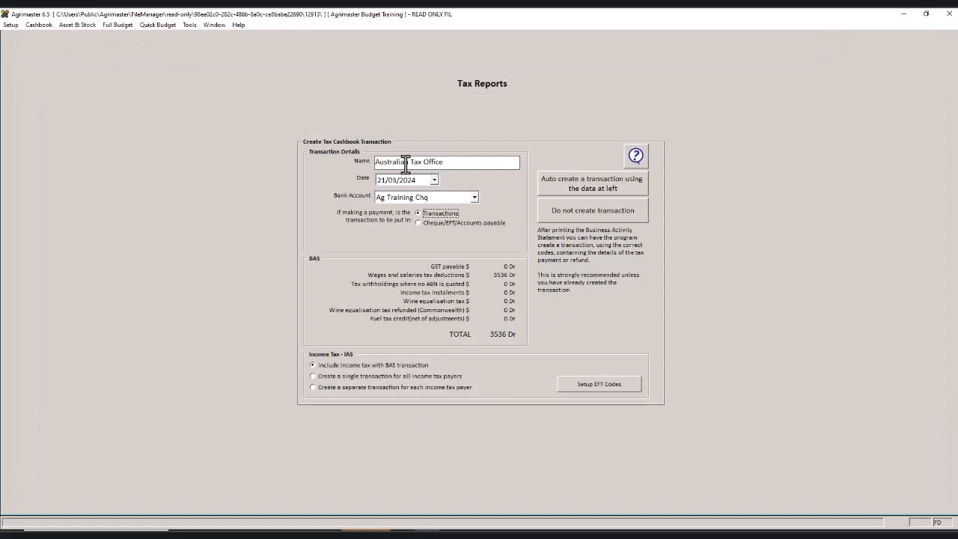
Leave the bank account as Ag Training Chq, decline creating a transaction, and close the Tax Deducted period for February 2024
left_click(462, 199)
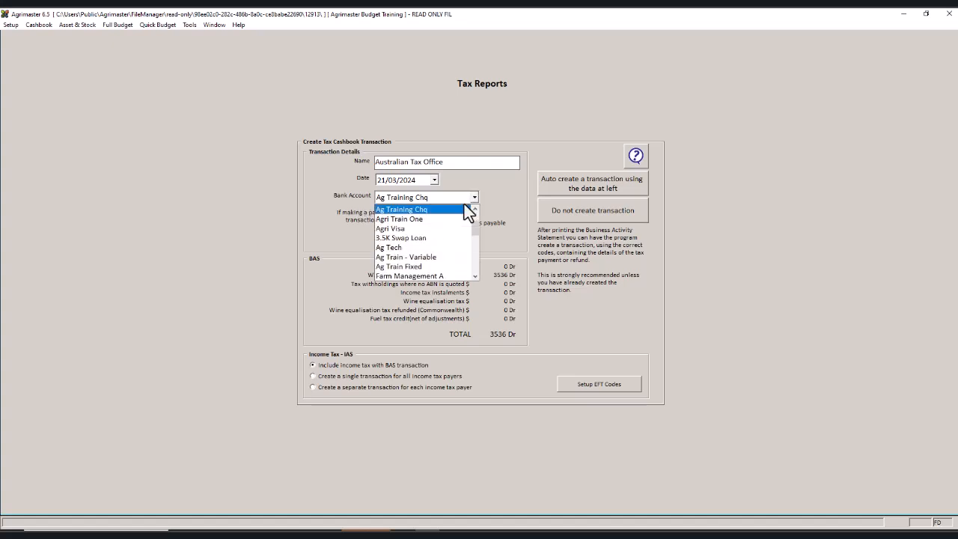
left_click(403, 314)
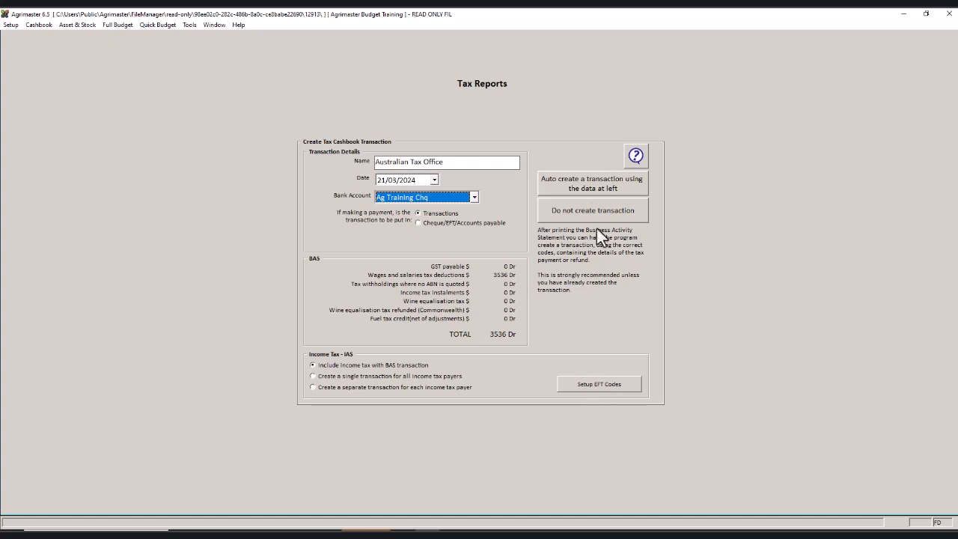
left_click(588, 208)
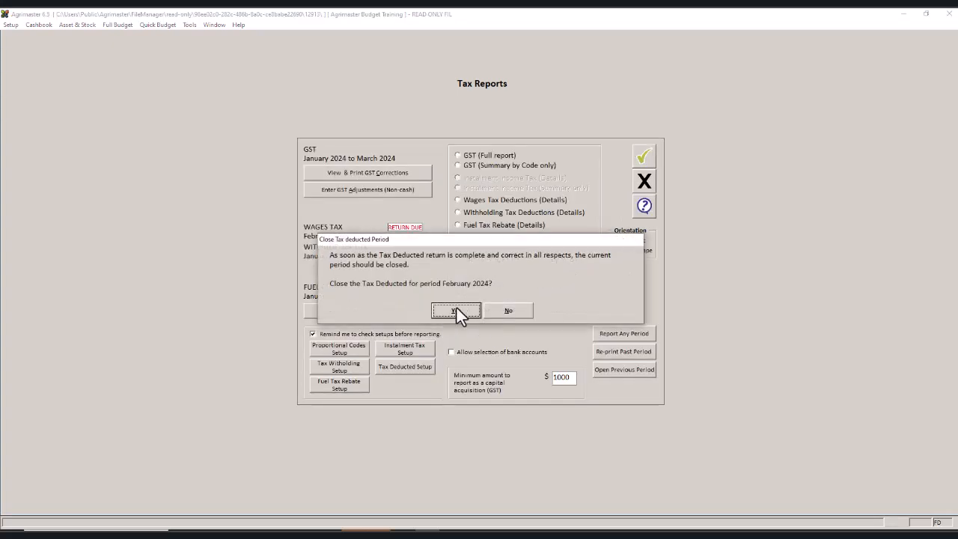
left_click(456, 309)
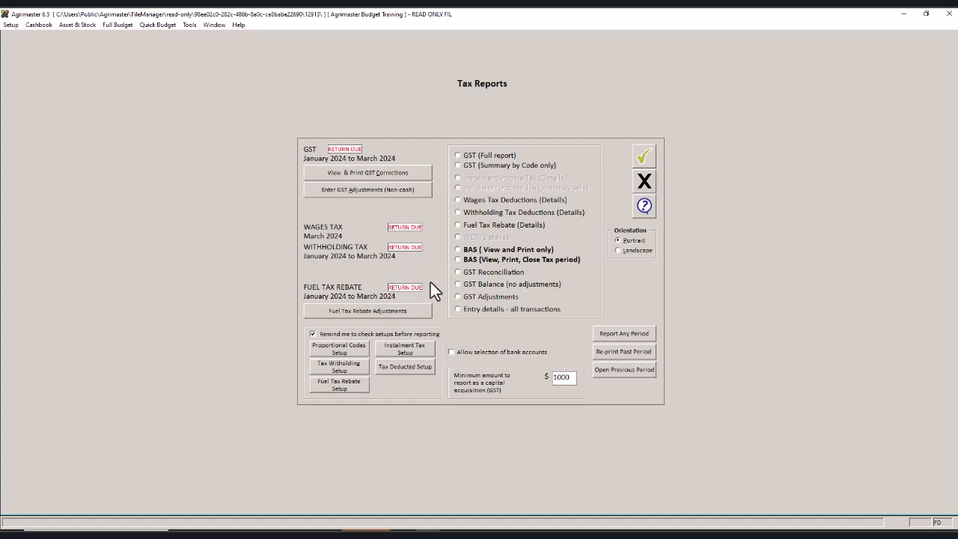
Try to run the period-closing BAS for January to March 2024
left_click(459, 260)
left_click(643, 158)
left_click(476, 315)
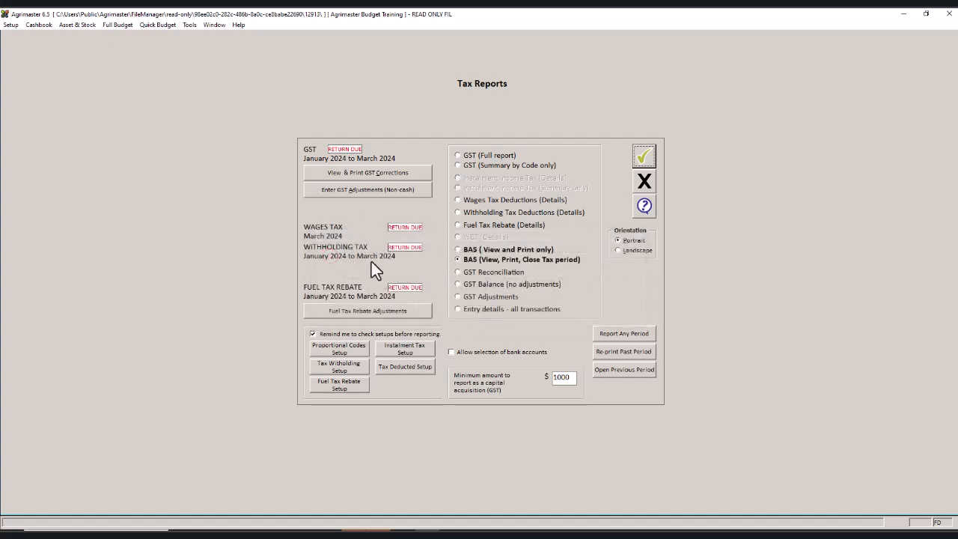
left_click(642, 158)
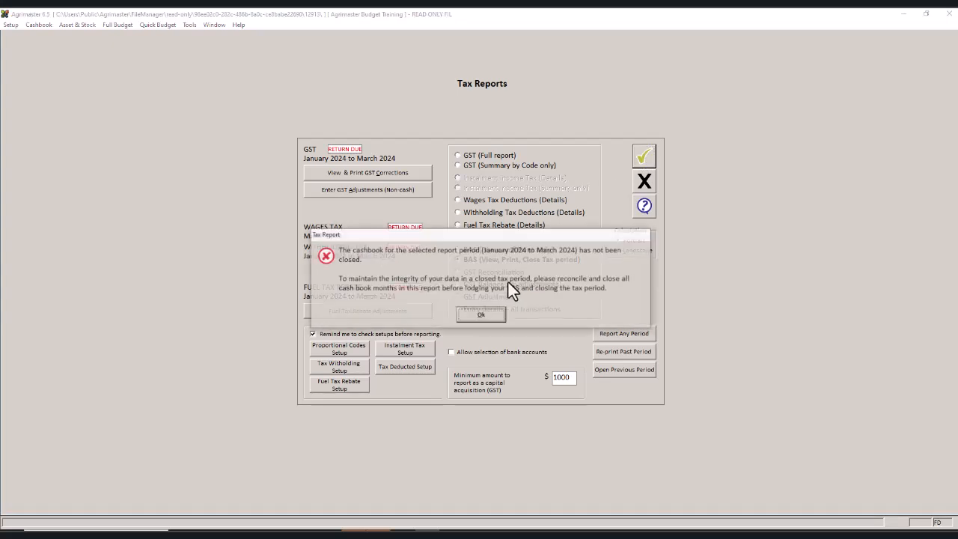
left_click(479, 315)
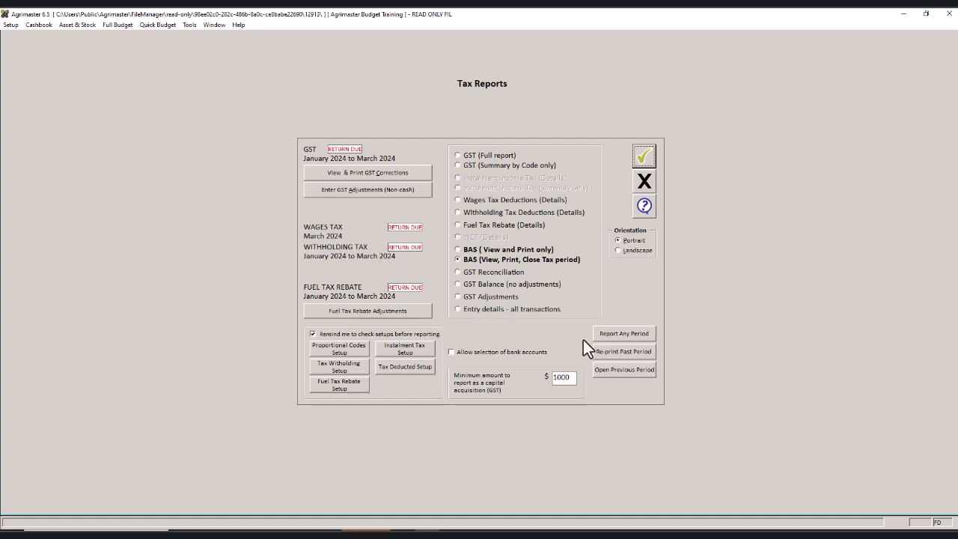
Reopen the previous Tax Deducted period, February 2024
left_click(610, 372)
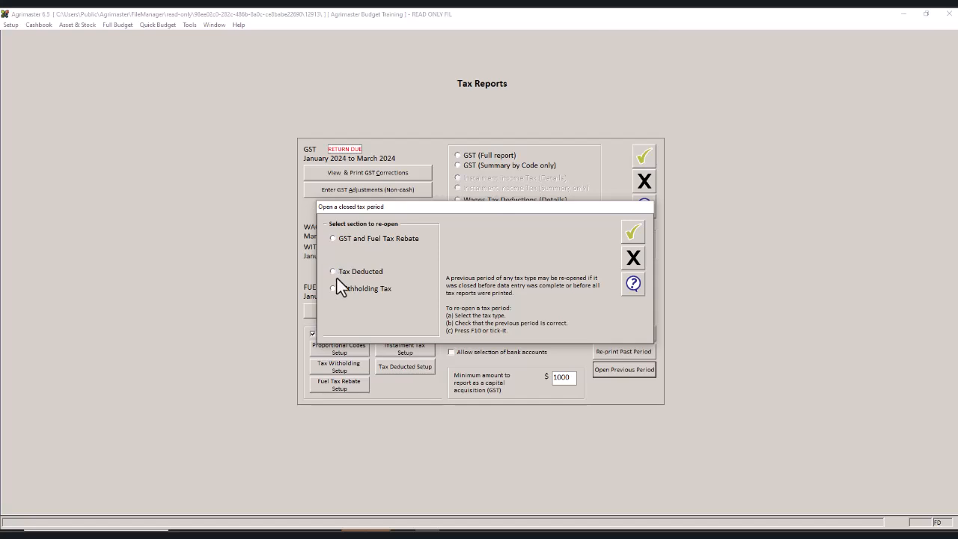
left_click(333, 272)
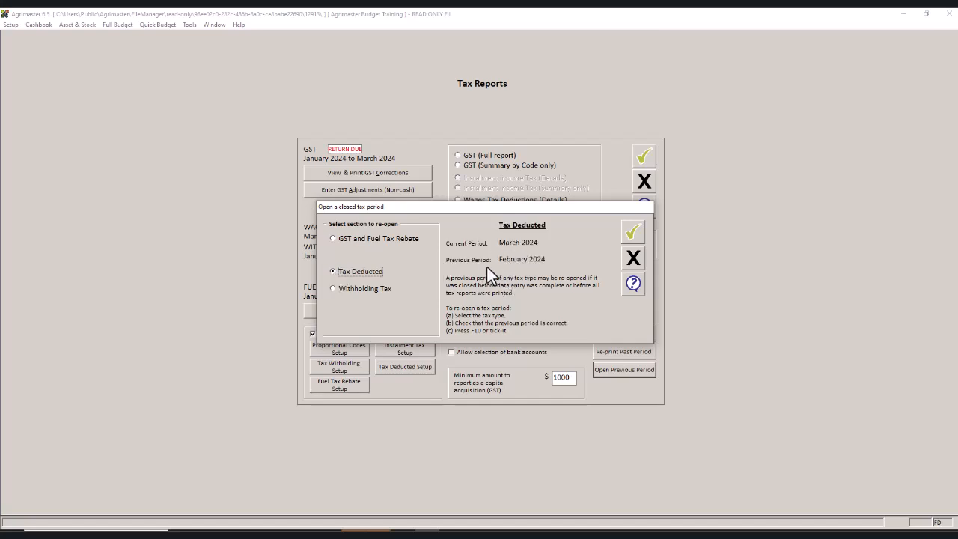
left_click(631, 234)
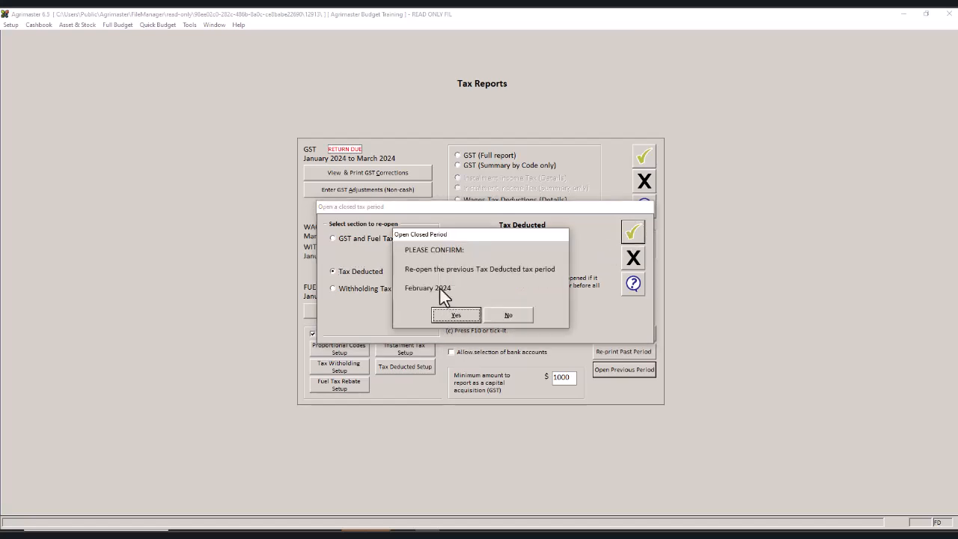
left_click(452, 315)
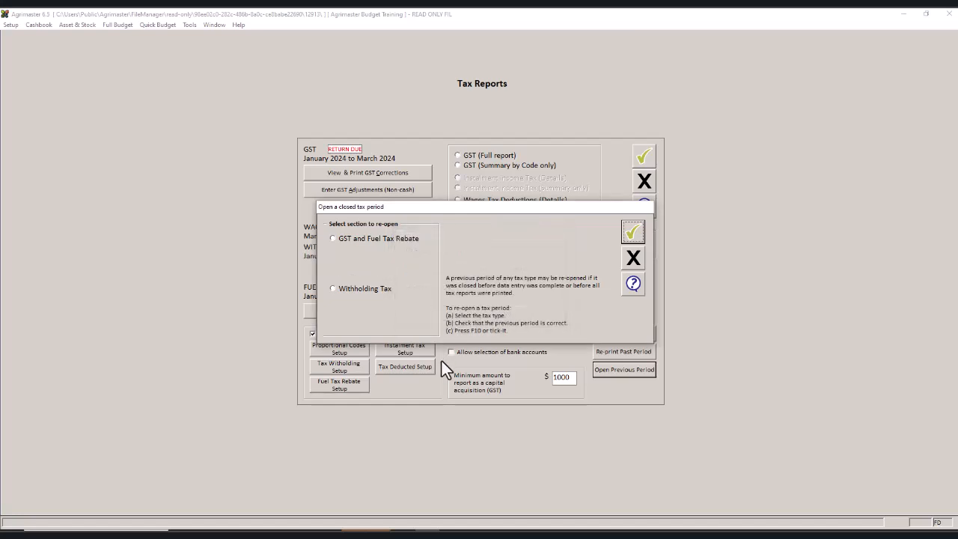
Try to reopen the previous Withholding Tax period, October 2023 to December 2023, and leave the closed-period selection
left_click(332, 288)
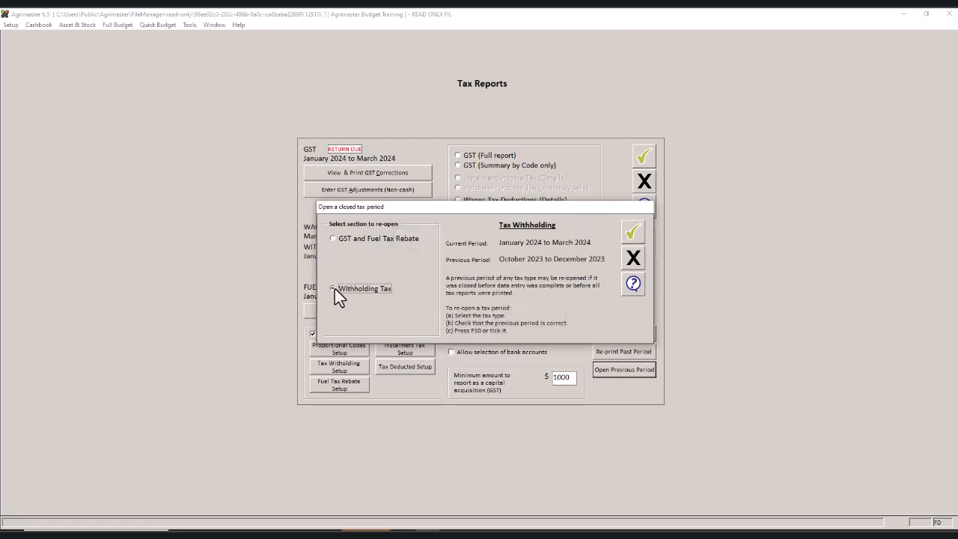
left_click(632, 233)
left_click(508, 314)
left_click(632, 257)
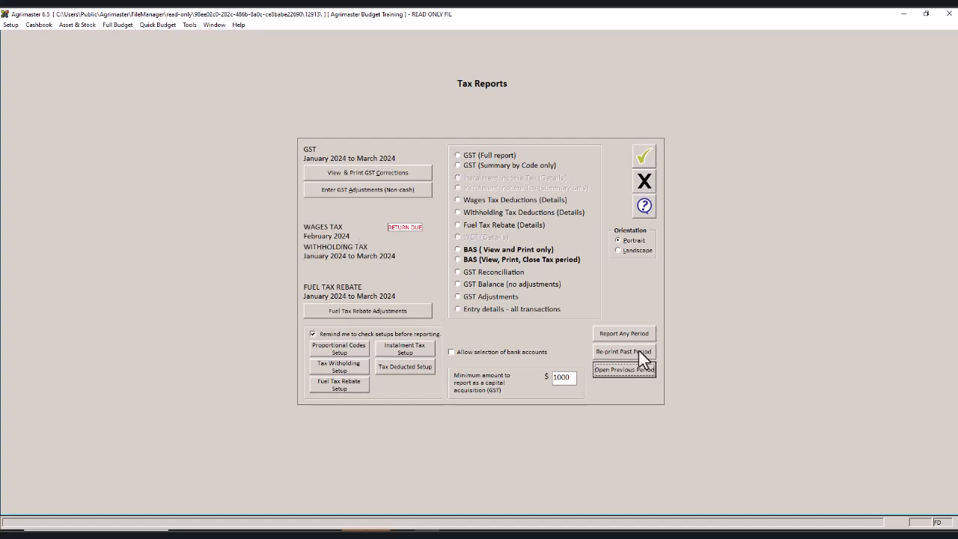
Reopen the previous Tax Deducted period, January 2024, after checking the previous GST period, and return to the tax reports
left_click(629, 370)
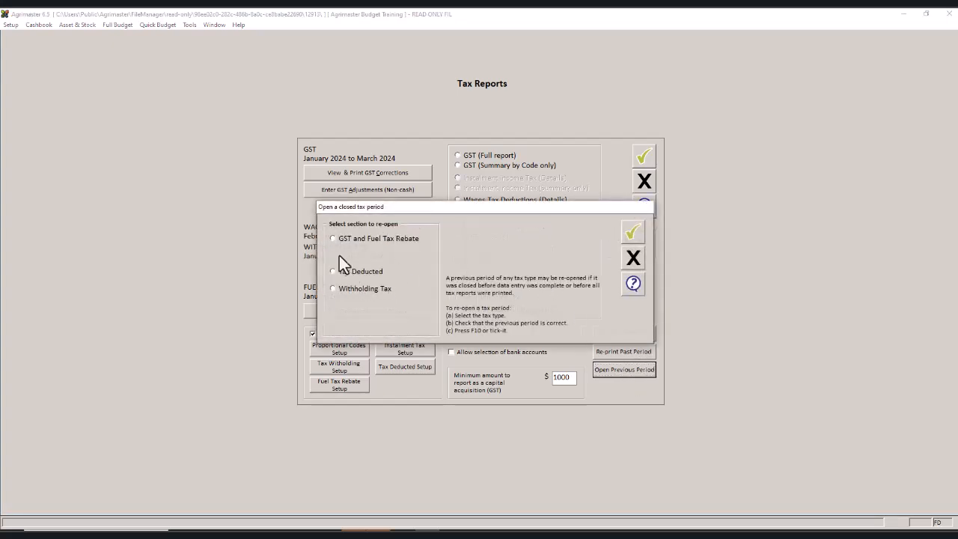
left_click(334, 271)
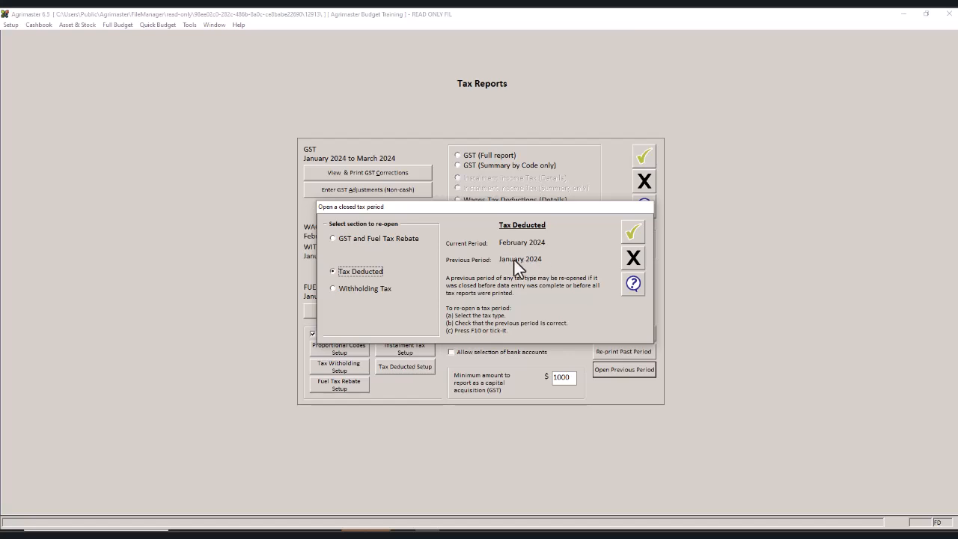
left_click(343, 241)
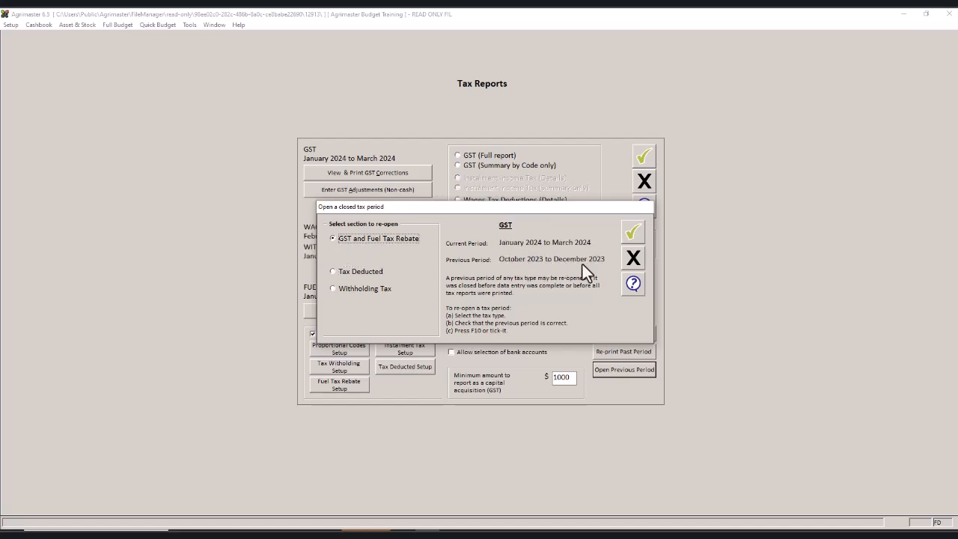
left_click(334, 271)
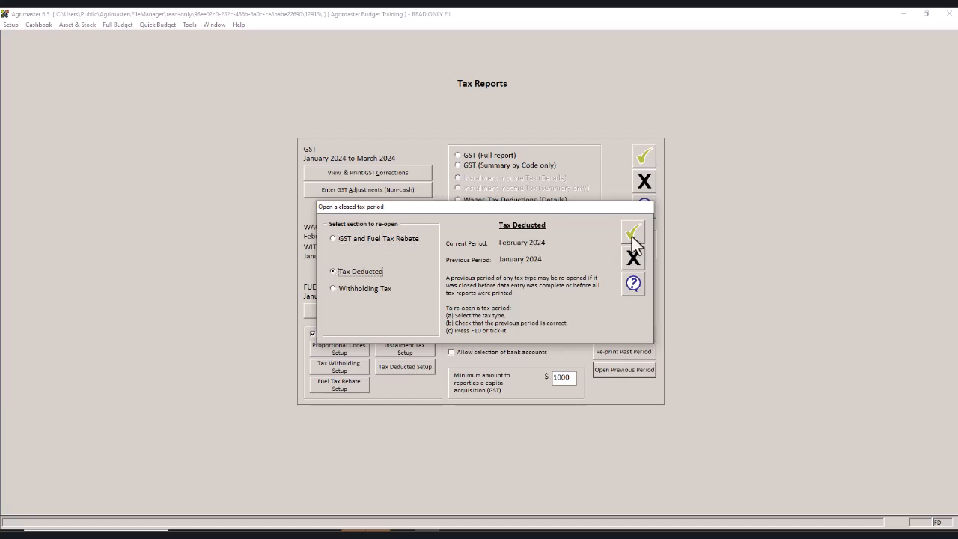
left_click(633, 233)
left_click(472, 320)
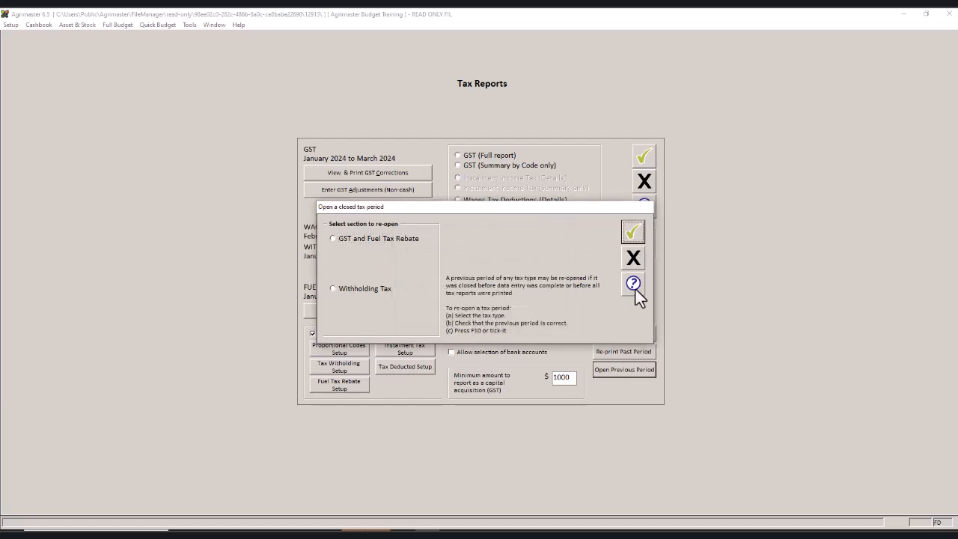
left_click(634, 259)
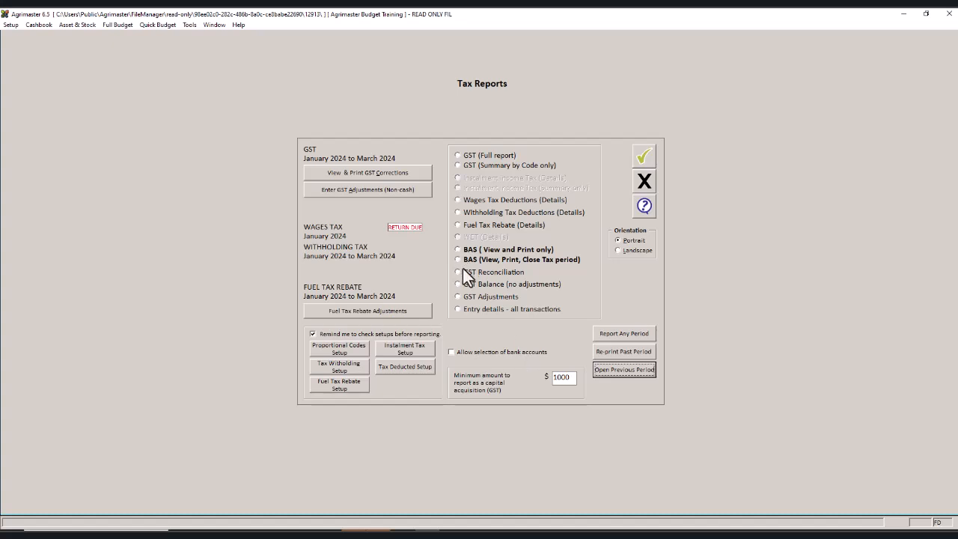